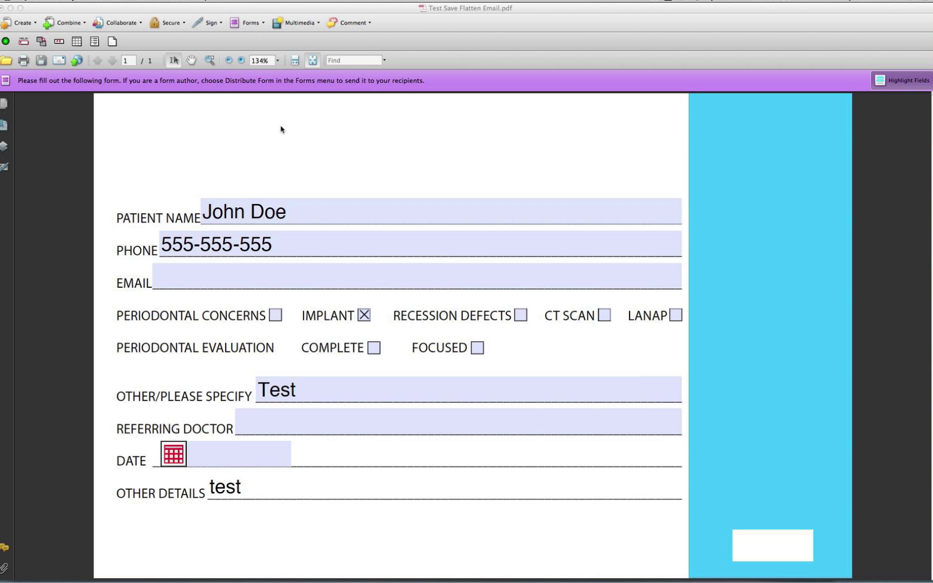
# Step: Return to the PDF form and start the Form Wizard using the current document
pyautogui.click(173, 1)
pyautogui.moveTo(145, 1)
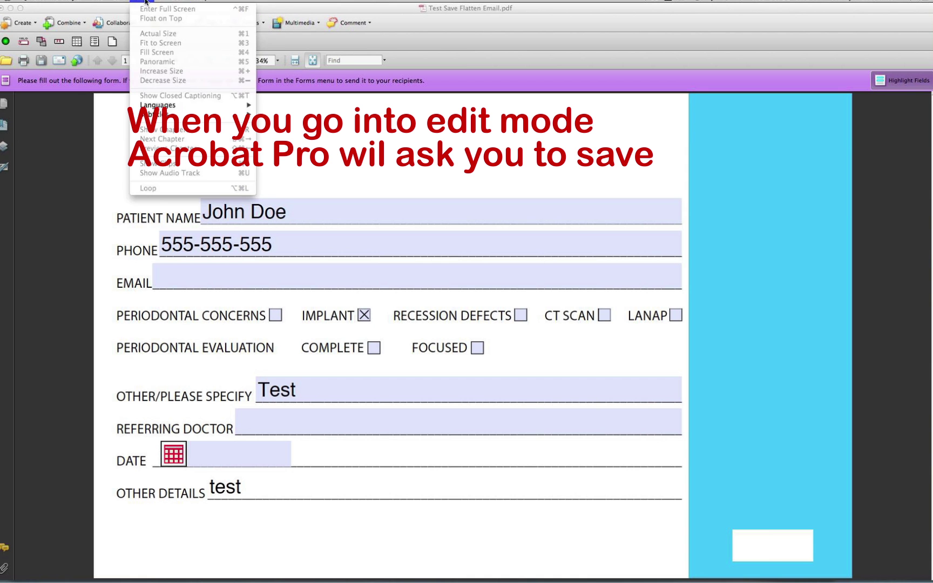
pyautogui.click(396, 36)
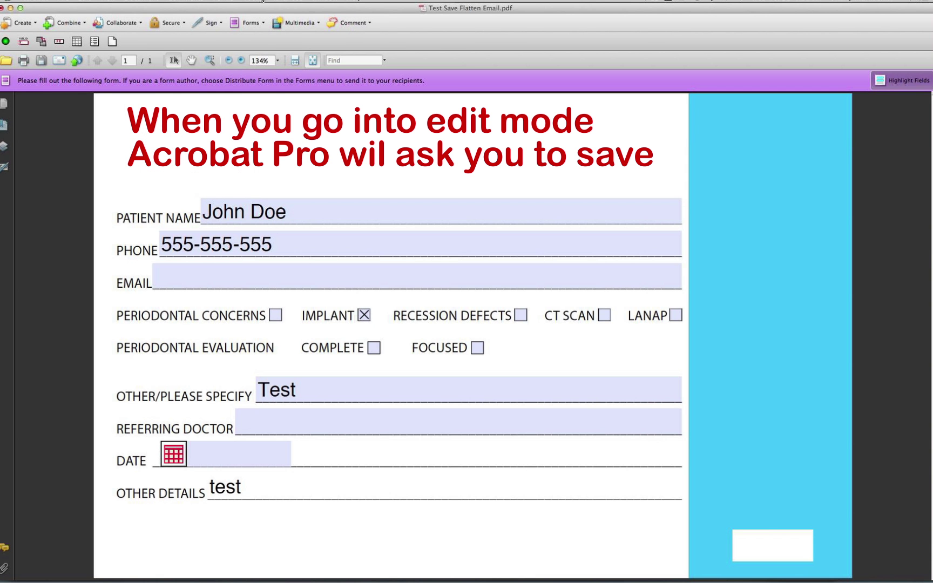
pyautogui.click(260, 2)
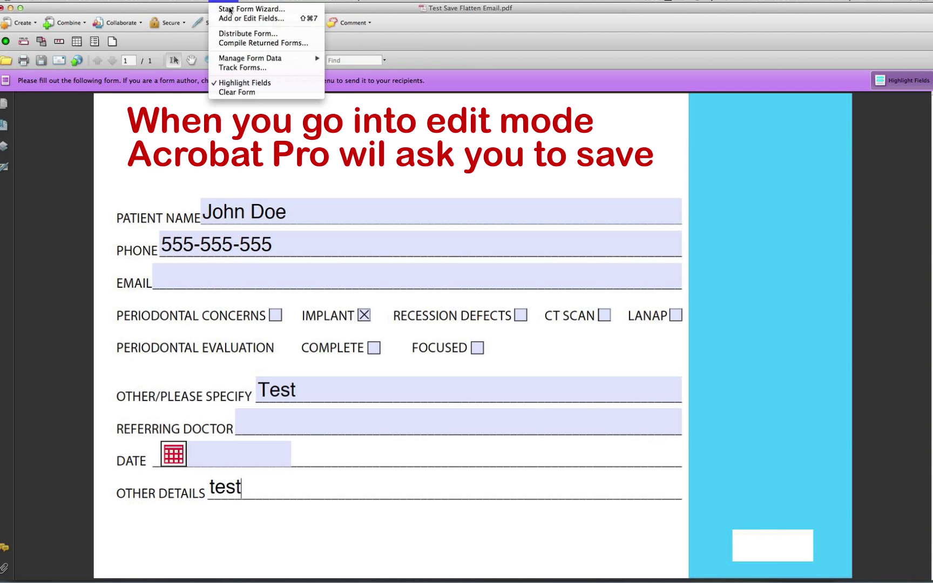
pyautogui.click(229, 9)
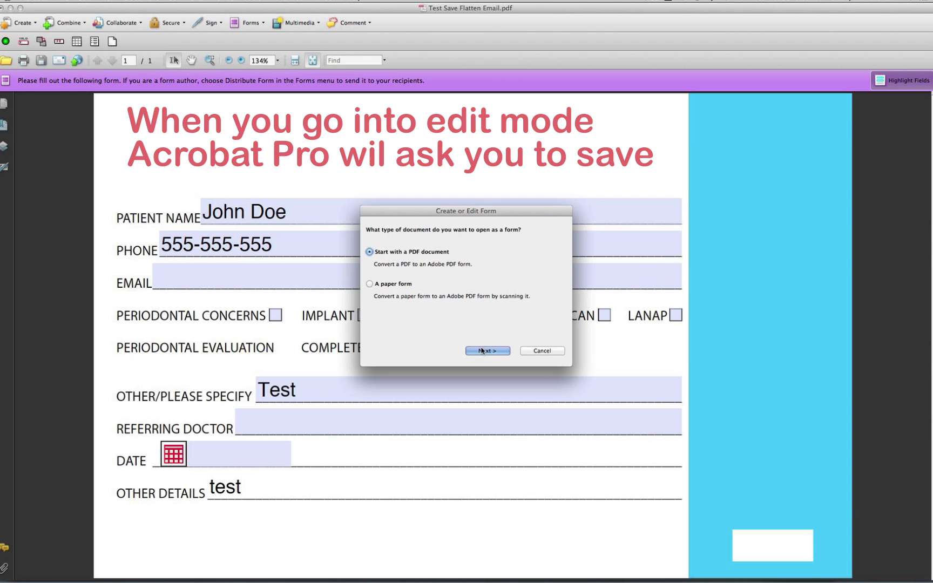
pyautogui.click(480, 350)
pyautogui.click(481, 351)
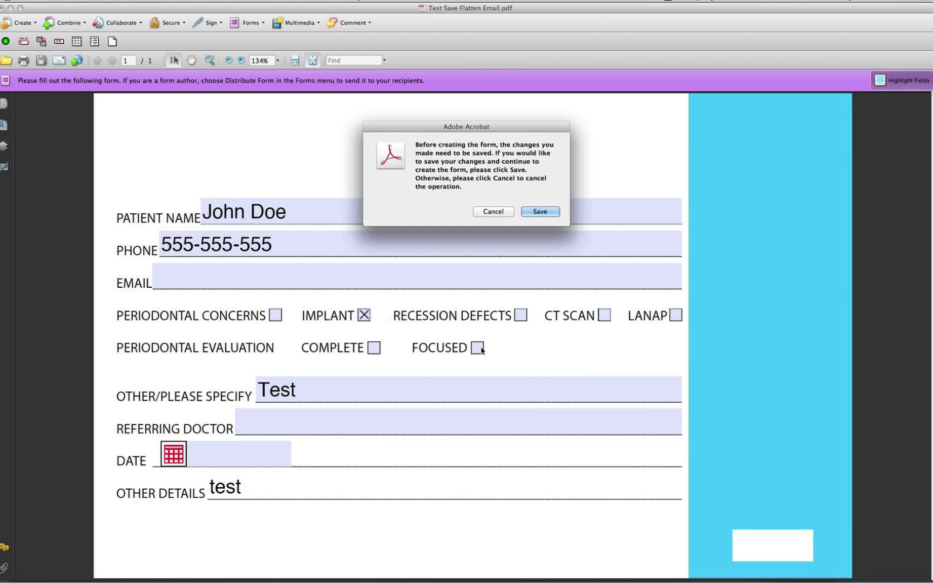
# Step: Save the form as a new copy named Test Save Flatten Email2
pyautogui.click(543, 211)
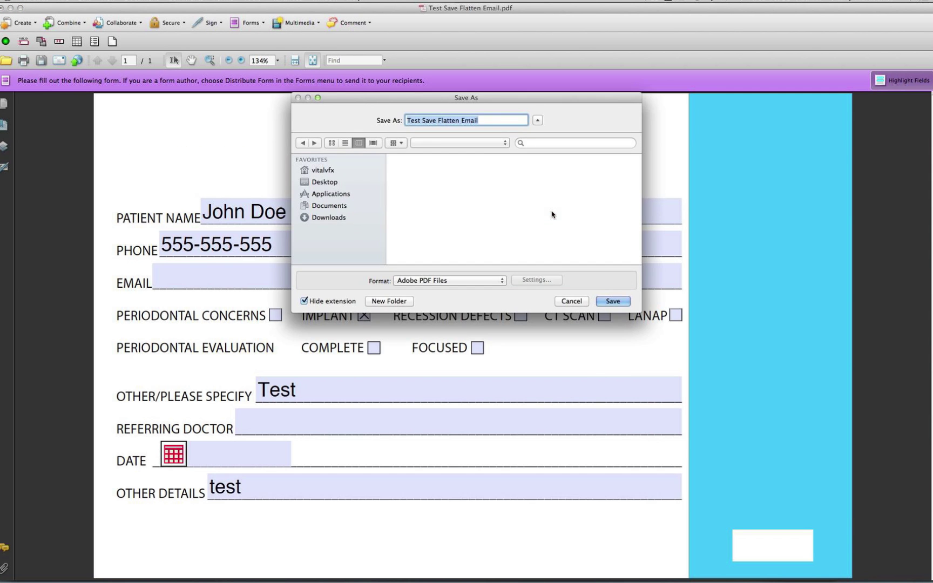
pyautogui.click(489, 122)
pyautogui.write('2')
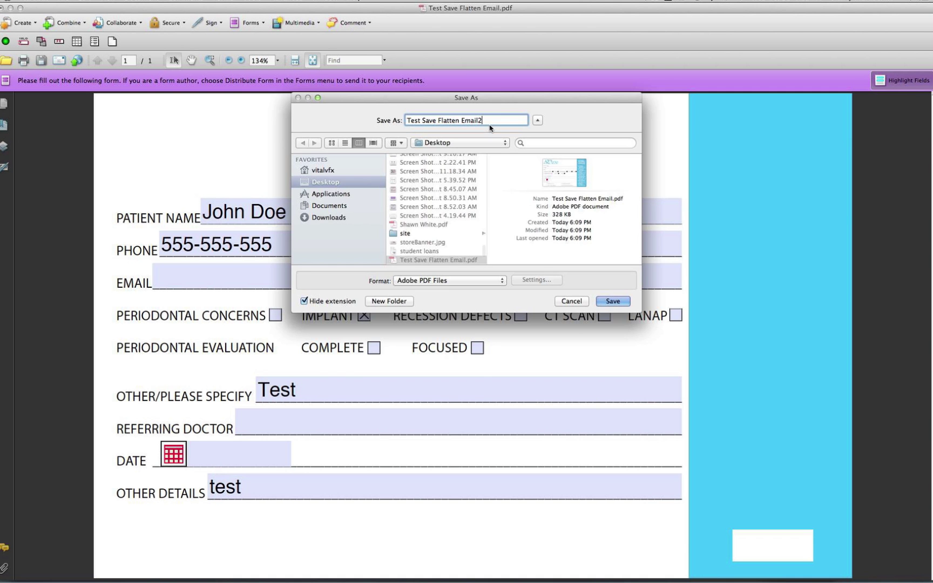
pyautogui.click(599, 301)
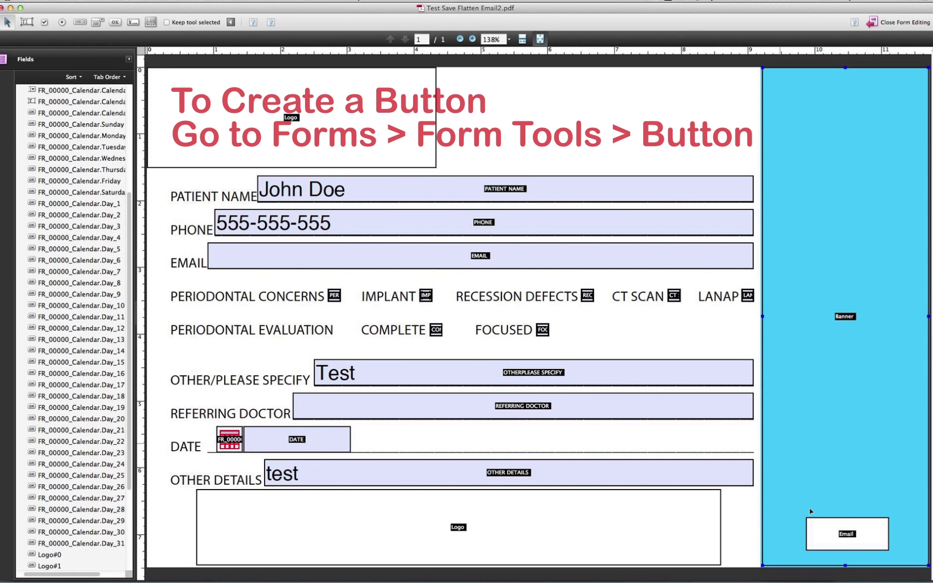
# Step: Show the Email button's Actions properties listing Save As, JavaScript and Submit a form
pyautogui.click(825, 537)
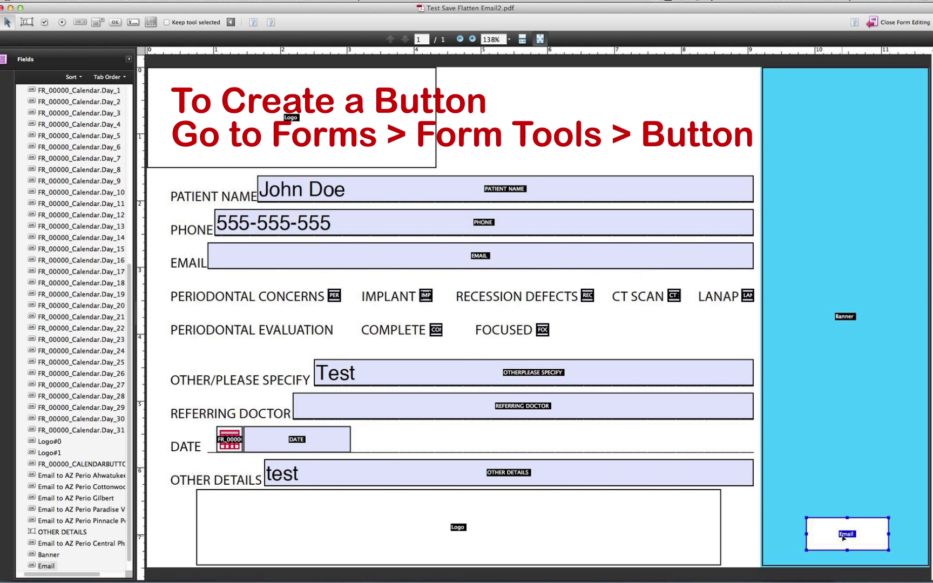
pyautogui.rightClick(819, 537)
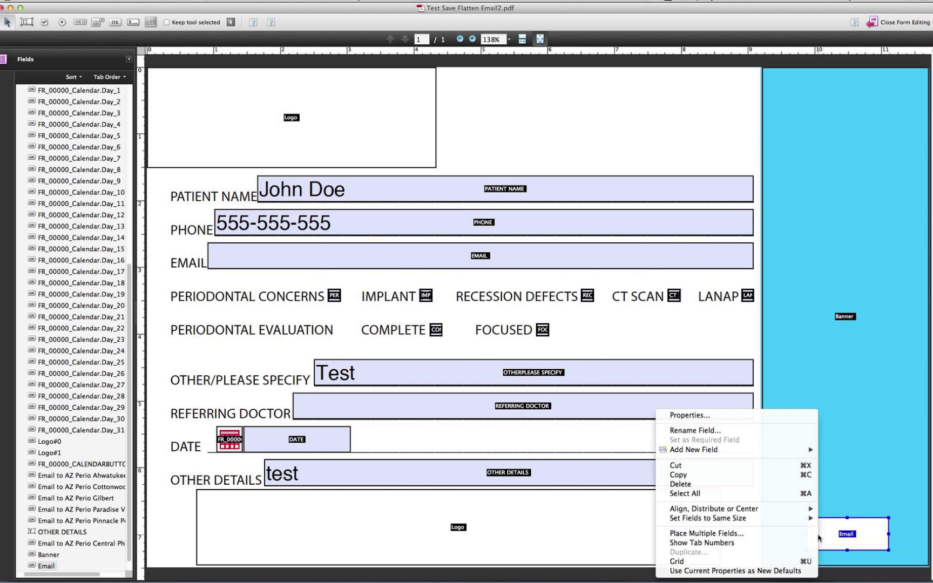
pyautogui.click(749, 417)
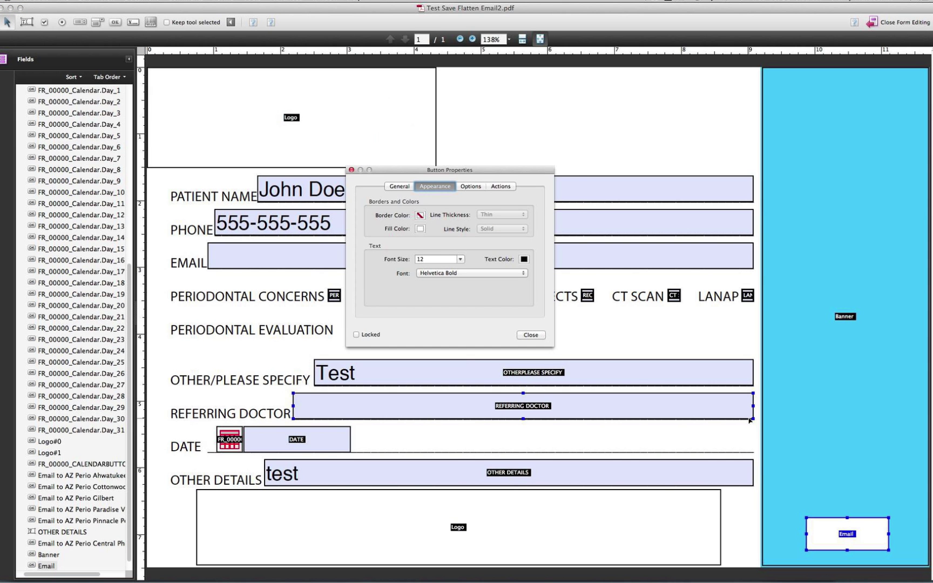
pyautogui.click(501, 187)
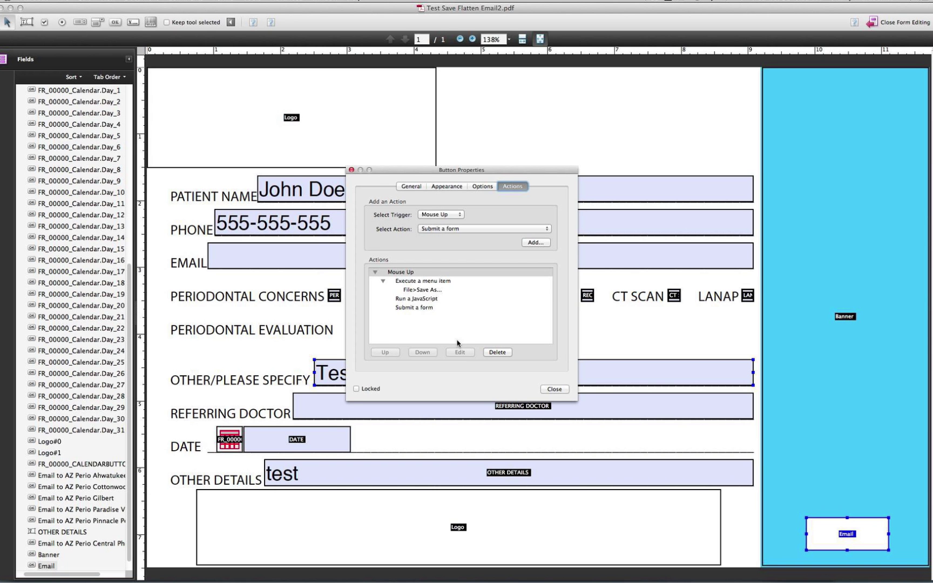
pyautogui.click(422, 290)
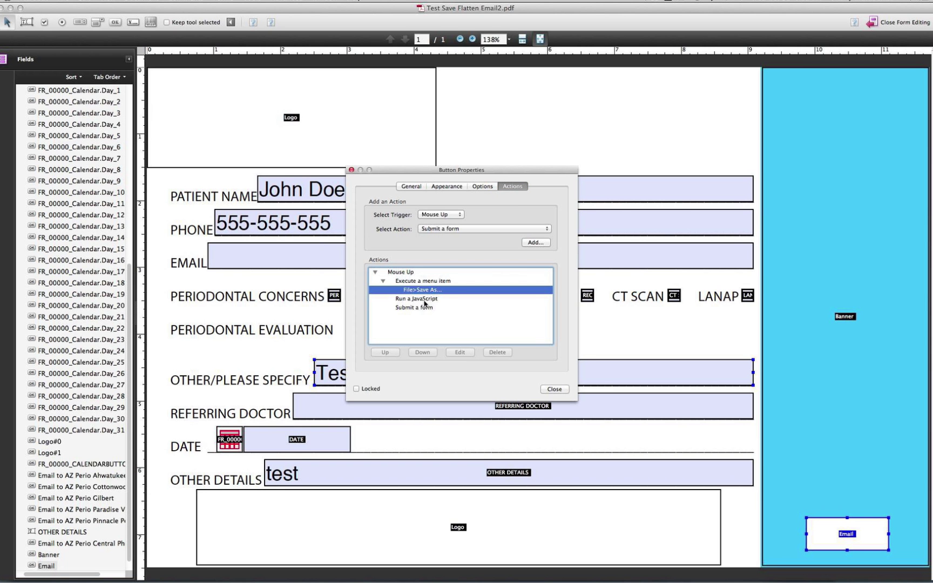
pyautogui.click(425, 303)
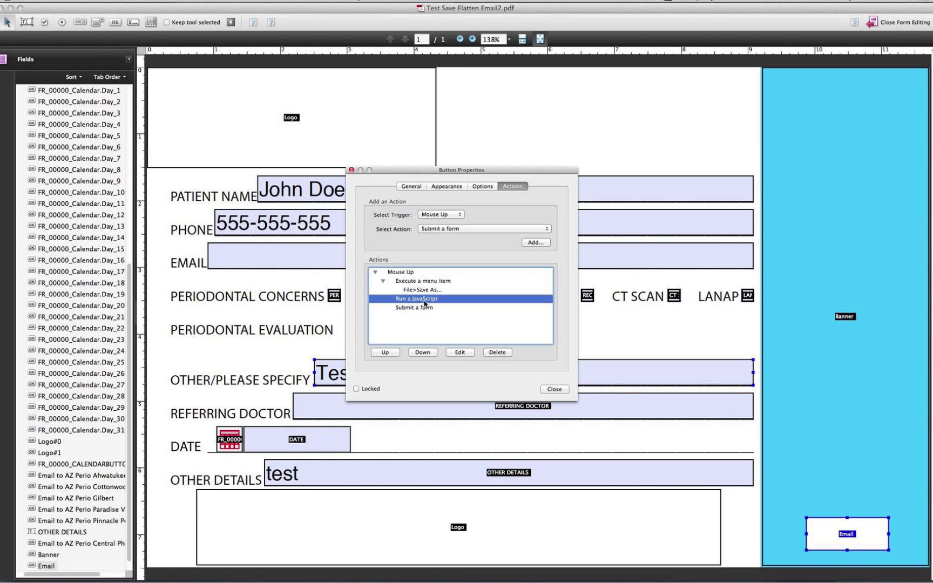
pyautogui.click(425, 310)
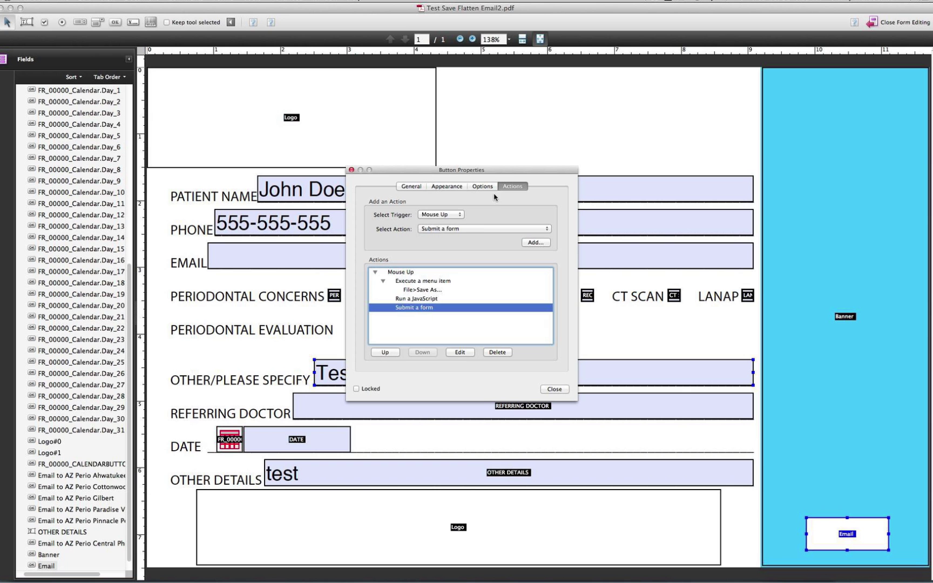
pyautogui.click(435, 291)
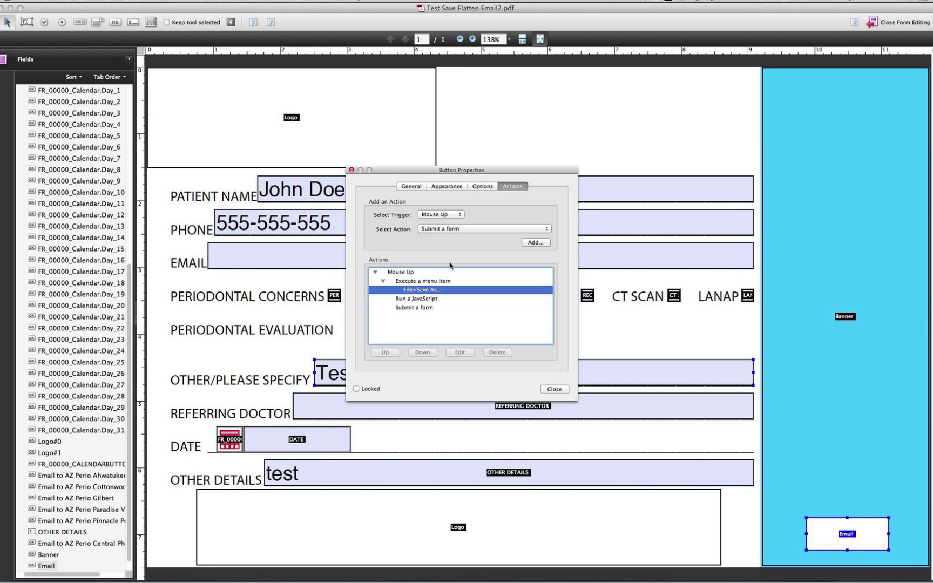
pyautogui.click(474, 229)
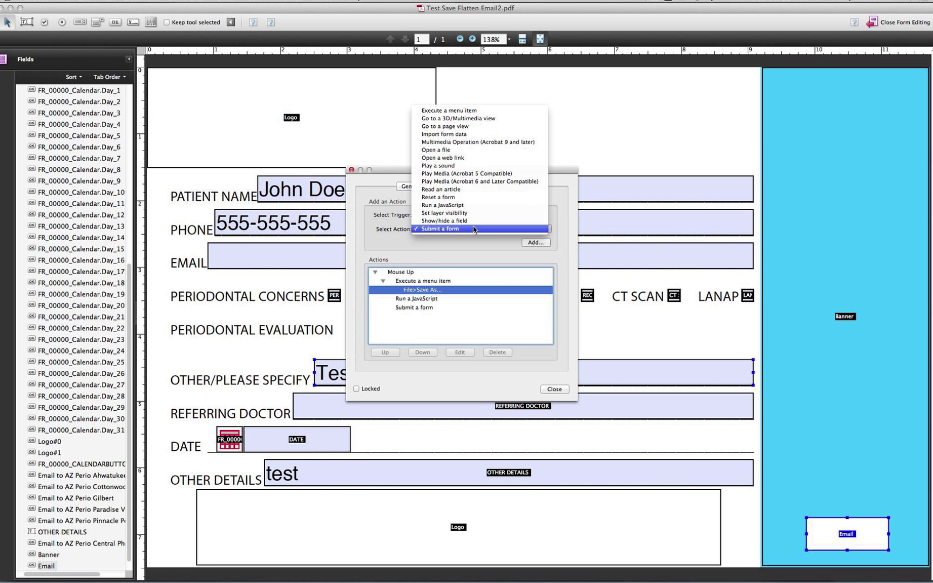
pyautogui.click(462, 111)
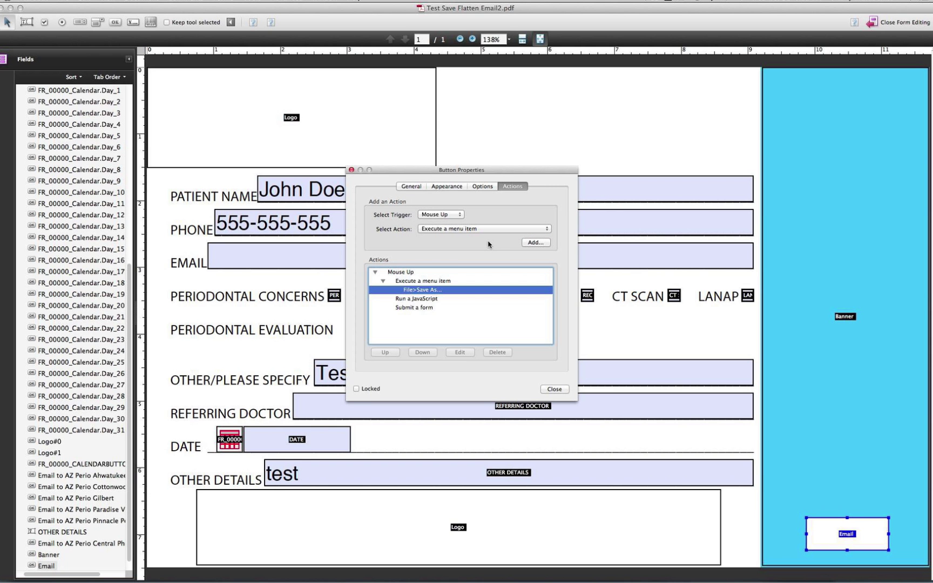
pyautogui.click(541, 244)
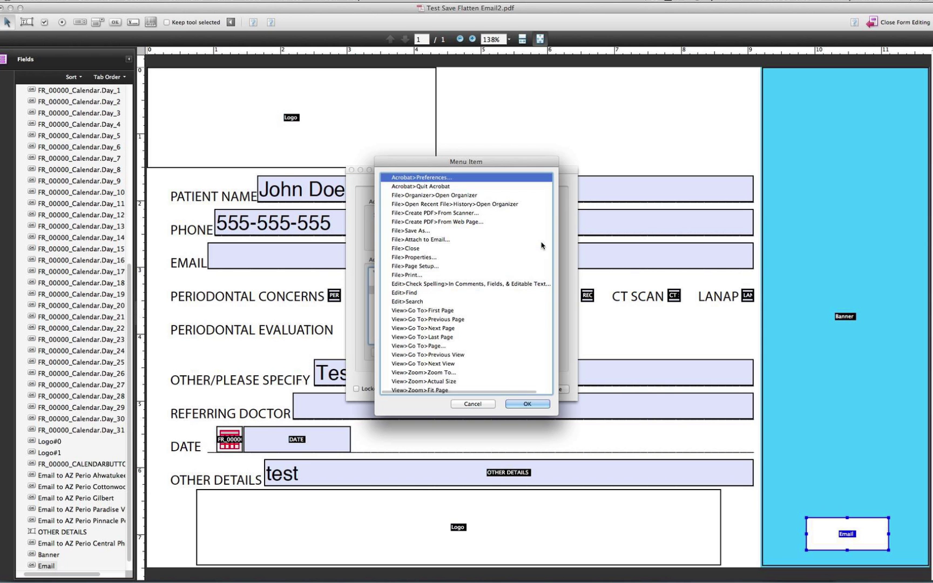
pyautogui.click(419, 231)
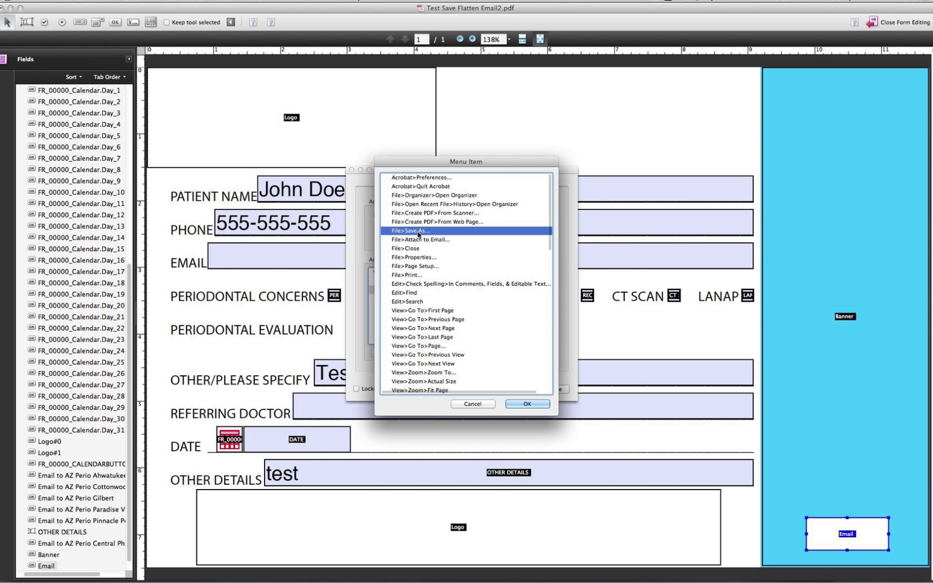
pyautogui.click(479, 404)
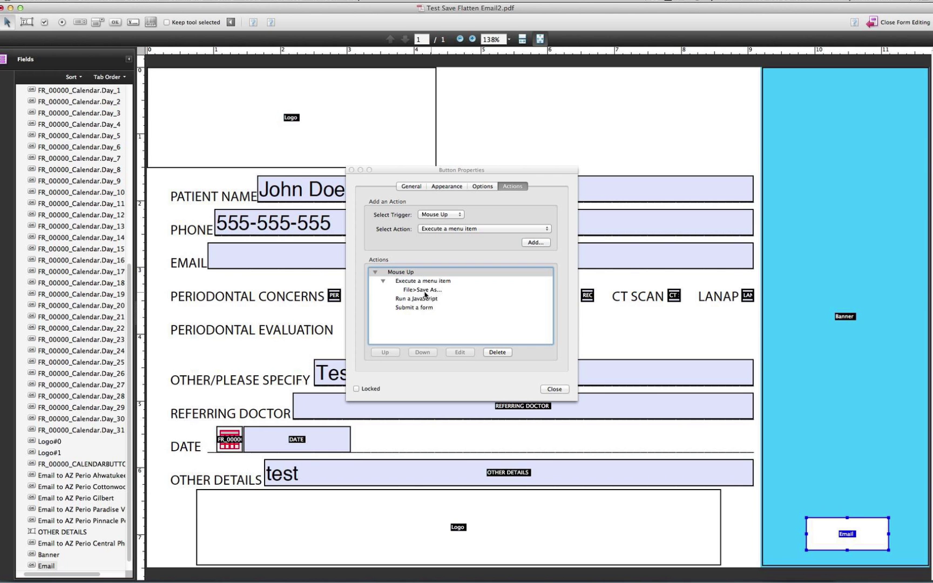
pyautogui.click(433, 300)
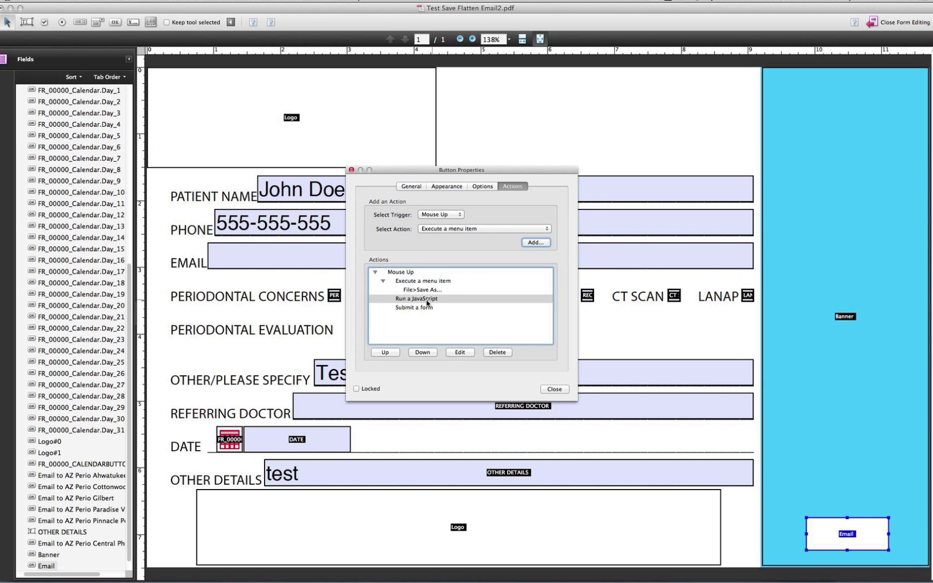
# Step: Add a new Run a JavaScript action to the Email button, opening an empty editor
pyautogui.click(491, 228)
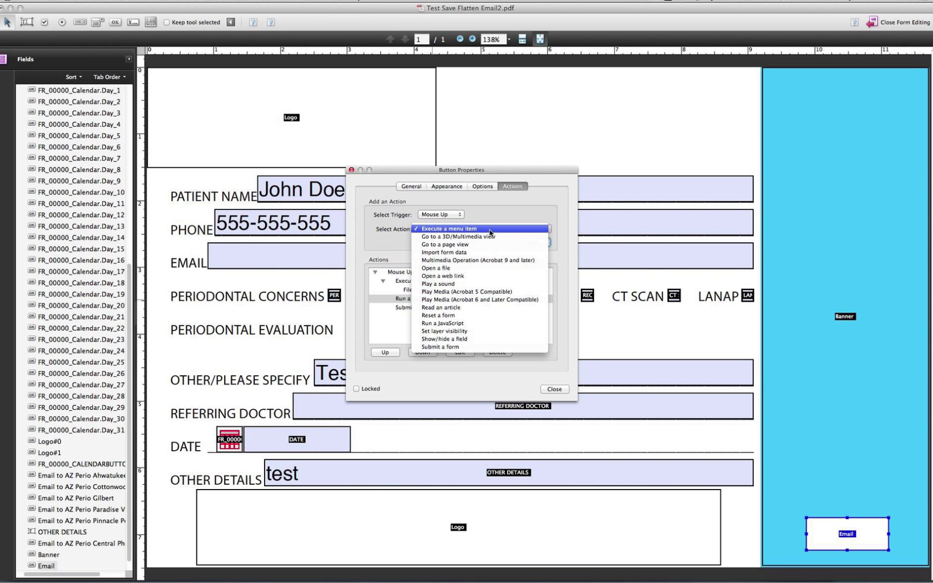
pyautogui.click(464, 323)
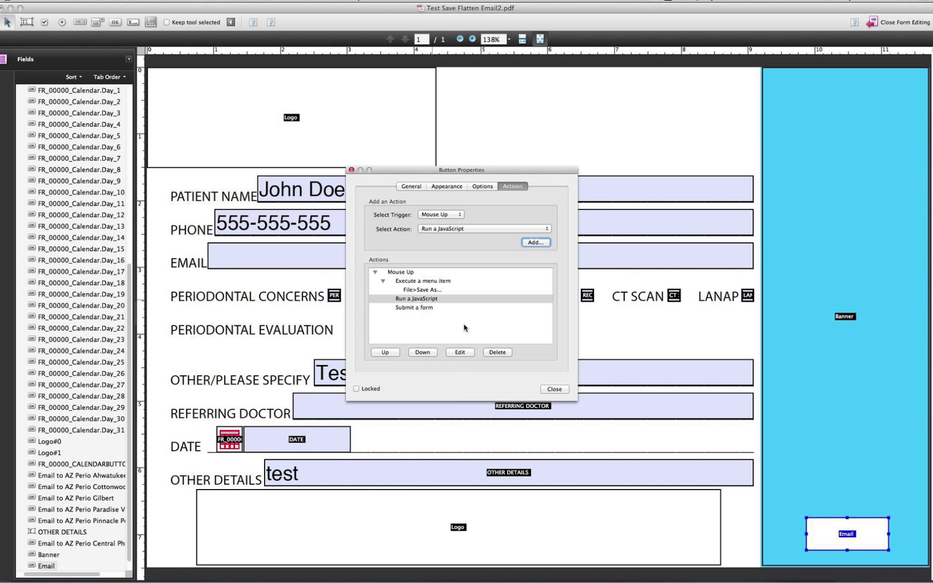
pyautogui.click(534, 243)
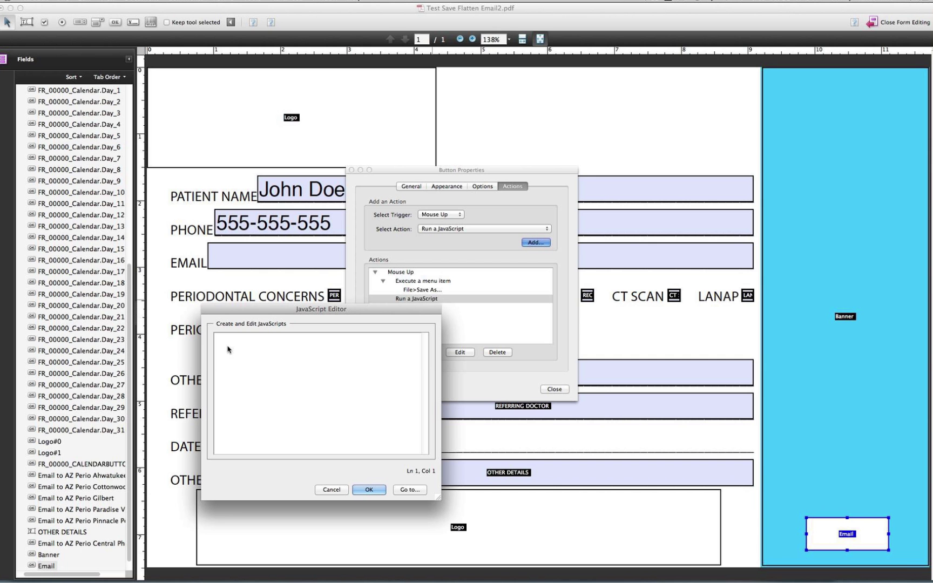
# Step: Select and copy the whole flattenFields script in TextEdit, then return to Acrobat
pyautogui.moveTo(694, 572)
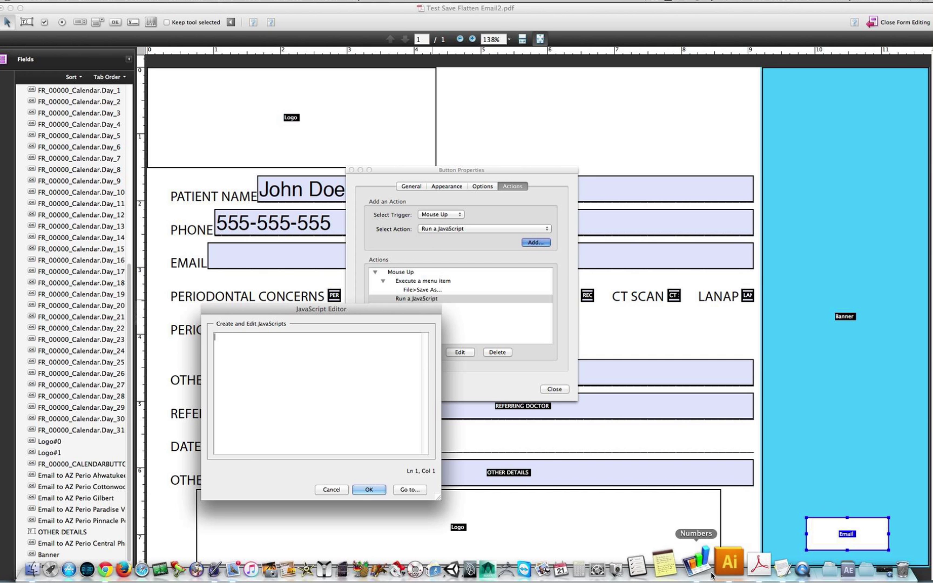
pyautogui.click(748, 570)
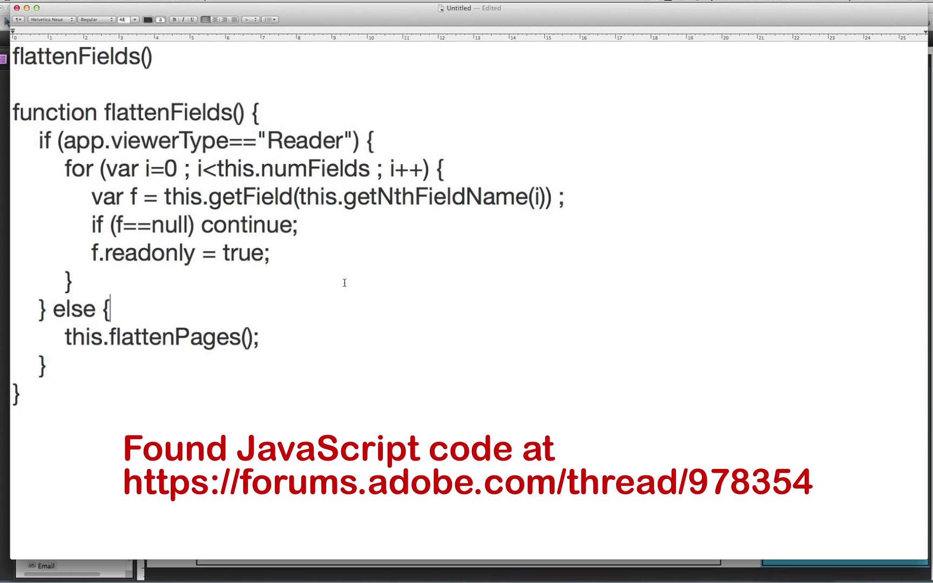
pyautogui.moveTo(27, 393); pyautogui.dragTo(13, 54)
pyautogui.press('super+c')
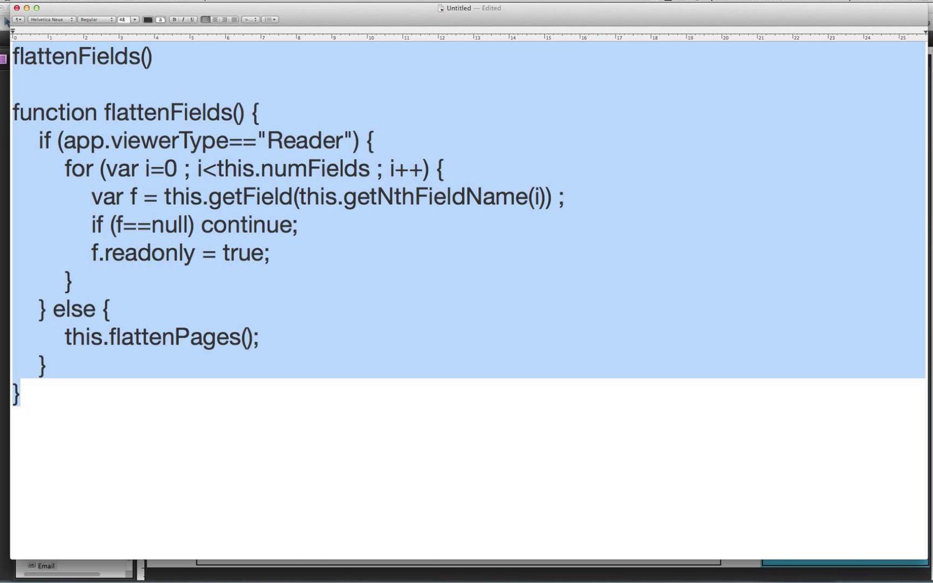
pyautogui.click(730, 561)
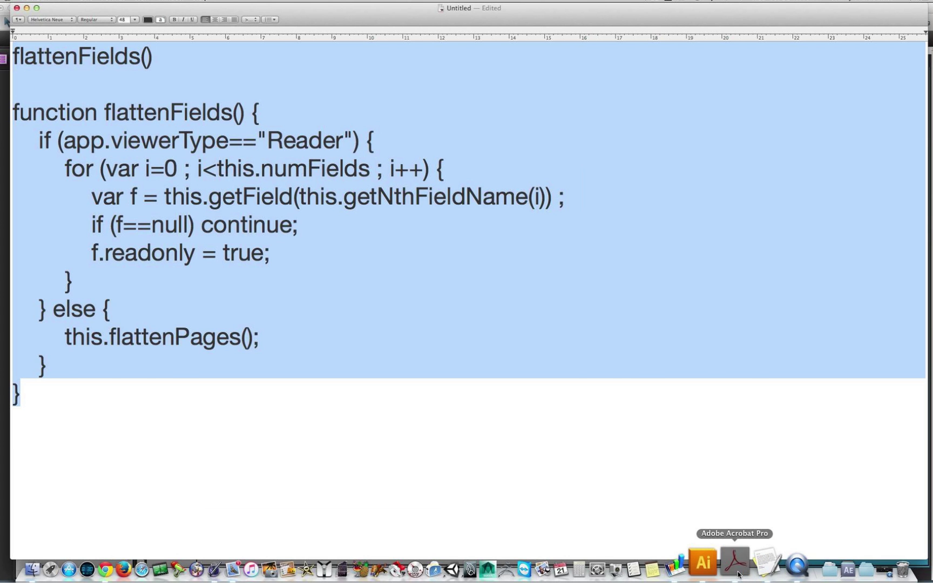
# Step: Paste the flattenFields script as the JavaScript action and choose Submit a form next
pyautogui.press('super+v')
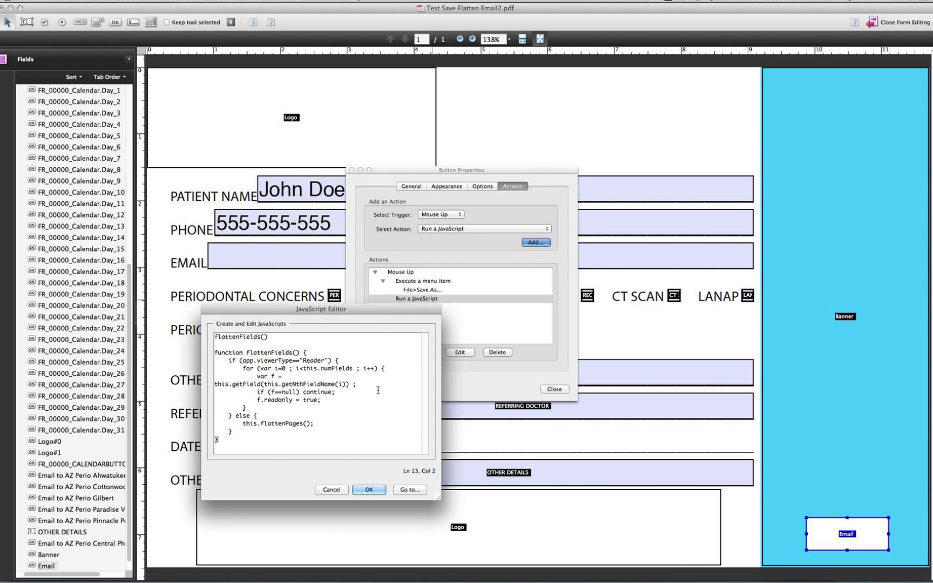
pyautogui.click(331, 490)
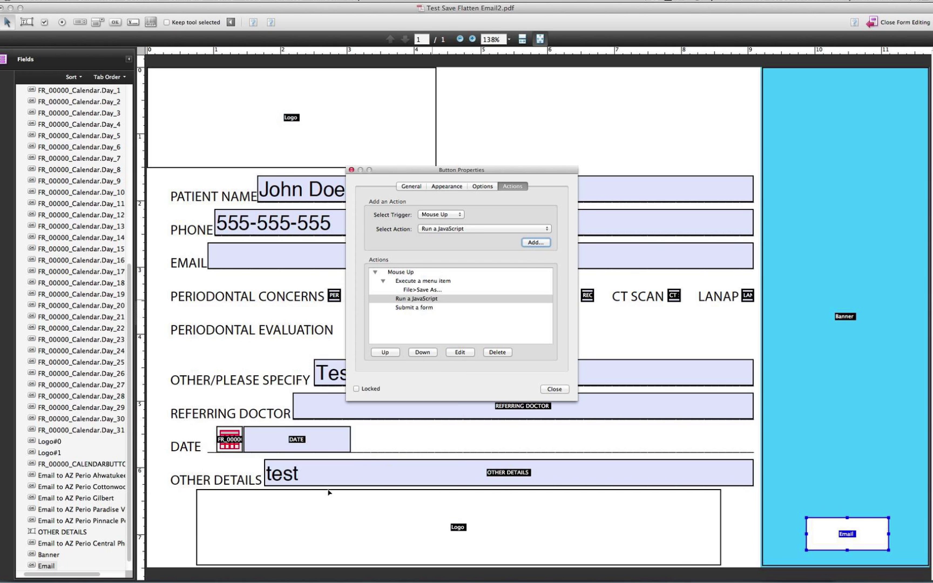
pyautogui.click(419, 308)
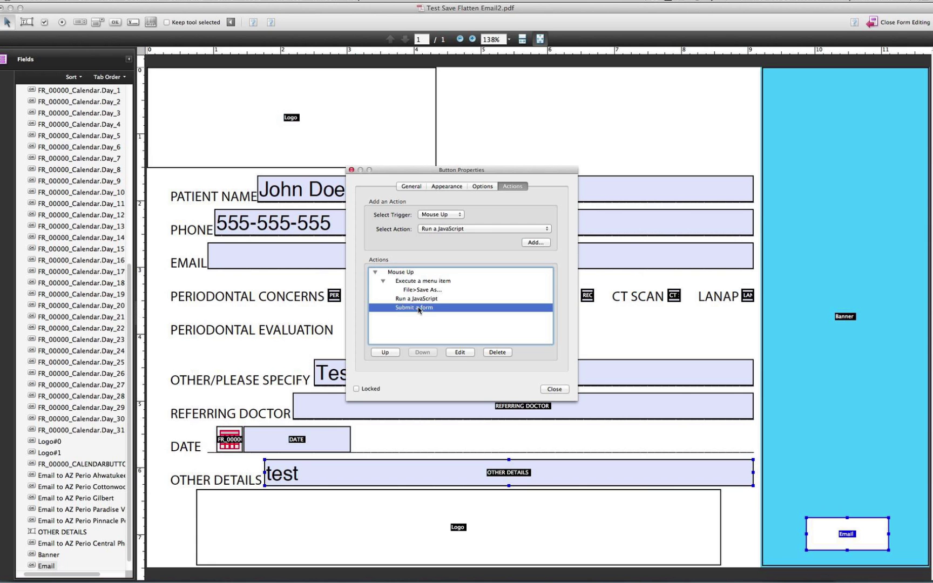
pyautogui.click(486, 229)
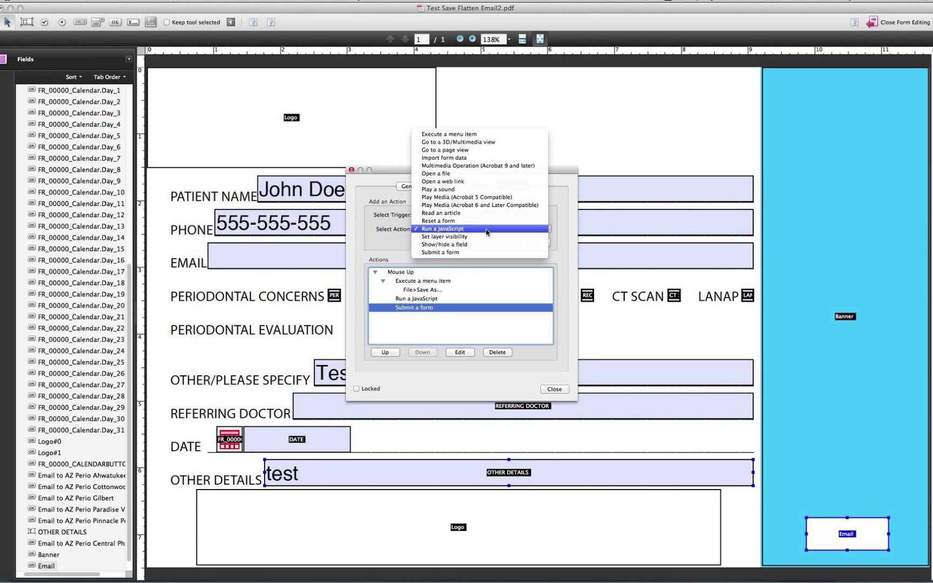
pyautogui.click(469, 252)
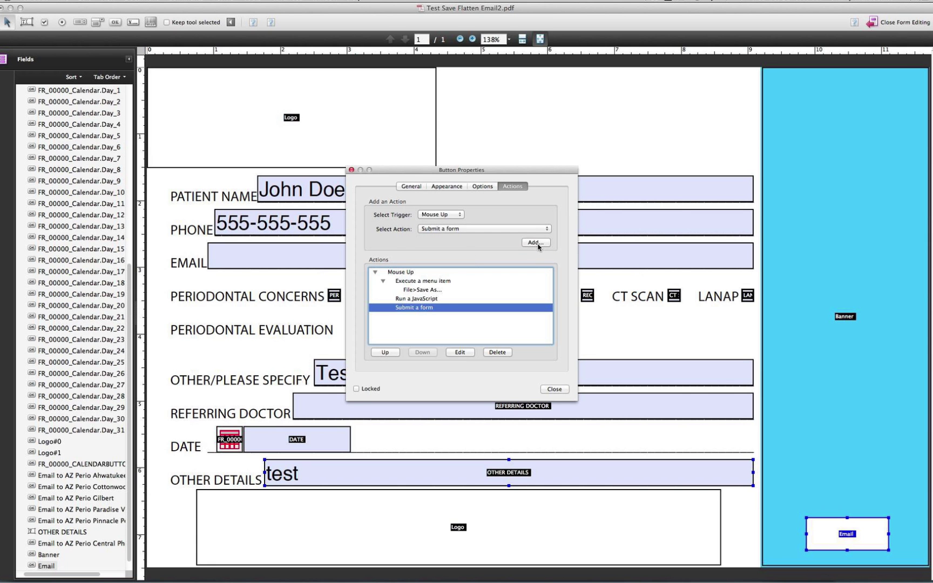
# Step: Set the Submit a form action to send the complete PDF document to a mailto address
pyautogui.click(538, 245)
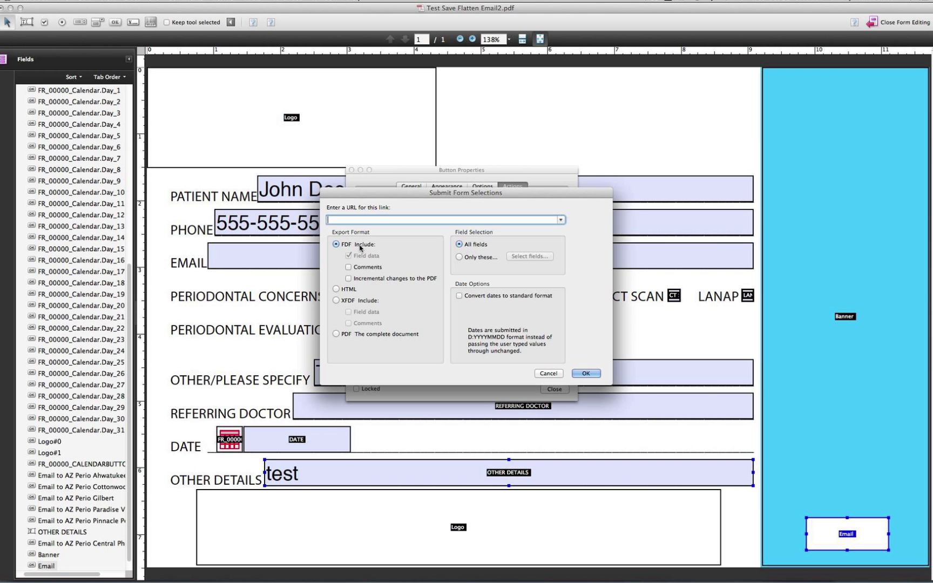
pyautogui.click(336, 334)
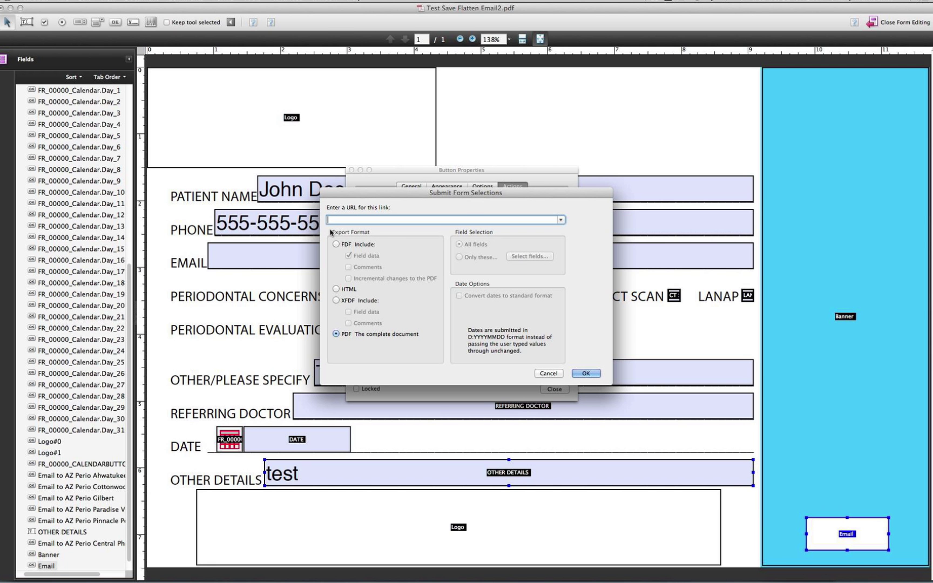
pyautogui.write('mailto:')
pyautogui.press('BackSpace')
pyautogui.press('BackSpace')
pyautogui.press('BackSpace')
pyautogui.press('BackSpace')
pyautogui.press('BackSpace')
pyautogui.press('BackSpace')
pyautogui.press('BackSpace')
pyautogui.click(548, 372)
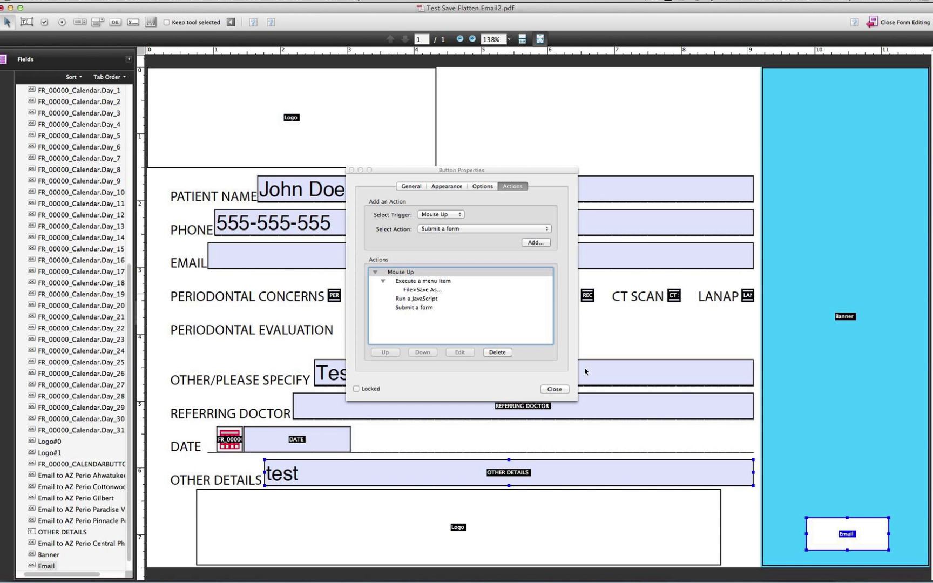
# Step: Close the Email button's properties and exit form editing
pyautogui.click(555, 388)
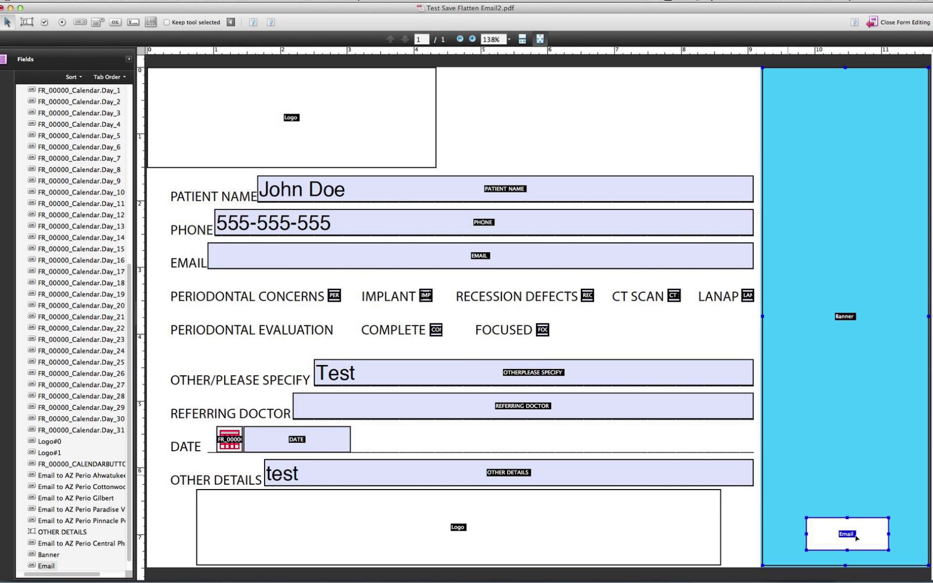
pyautogui.keyDown('shift'); pyautogui.click(812, 536); pyautogui.keyUp('shift')
pyautogui.click(911, 25)
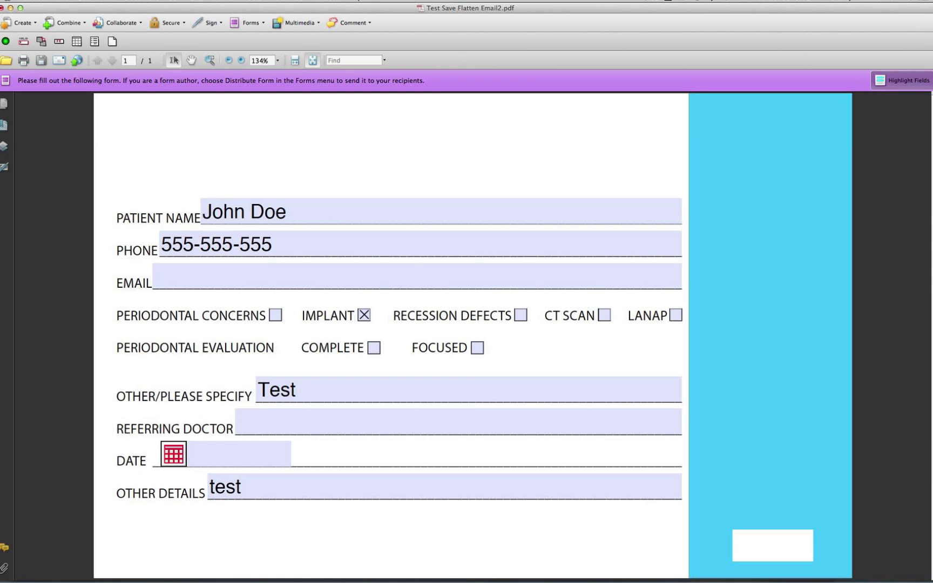
# Step: Fill the Referring Doctor field with dfgdfgdf
pyautogui.click(458, 421)
pyautogui.write('dfgdfgdf')
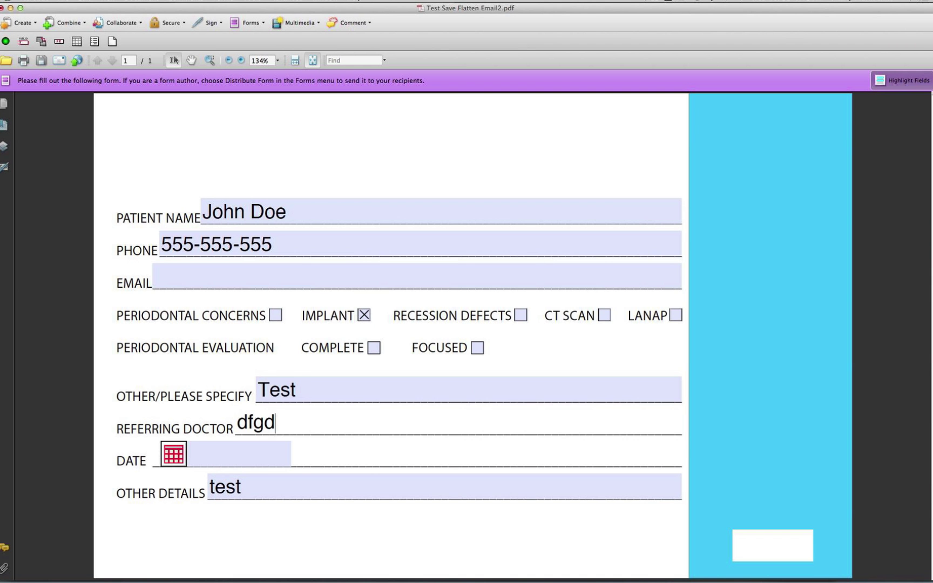
pyautogui.click(583, 519)
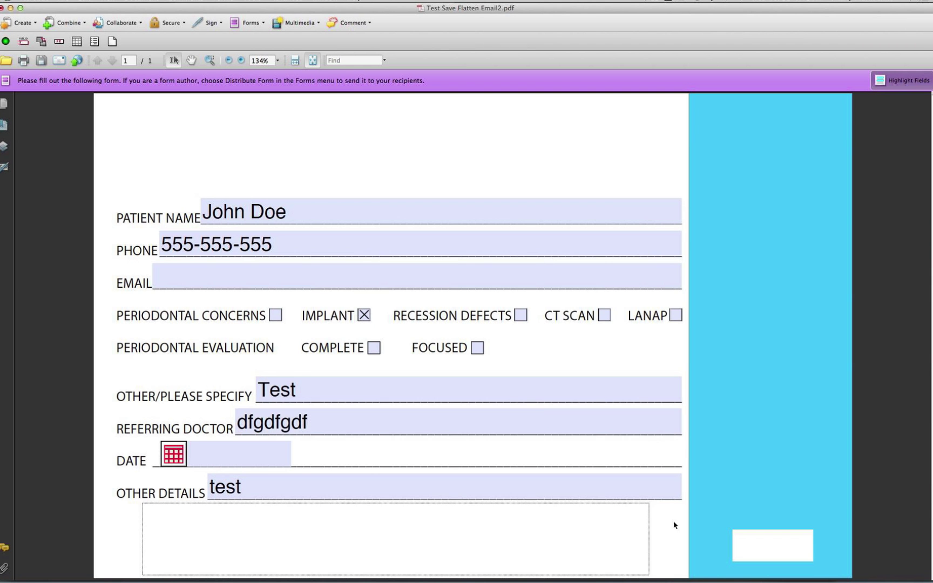
# Step: Trigger the Email button and save the filled form as Test Save Flatten Email3
pyautogui.click(752, 545)
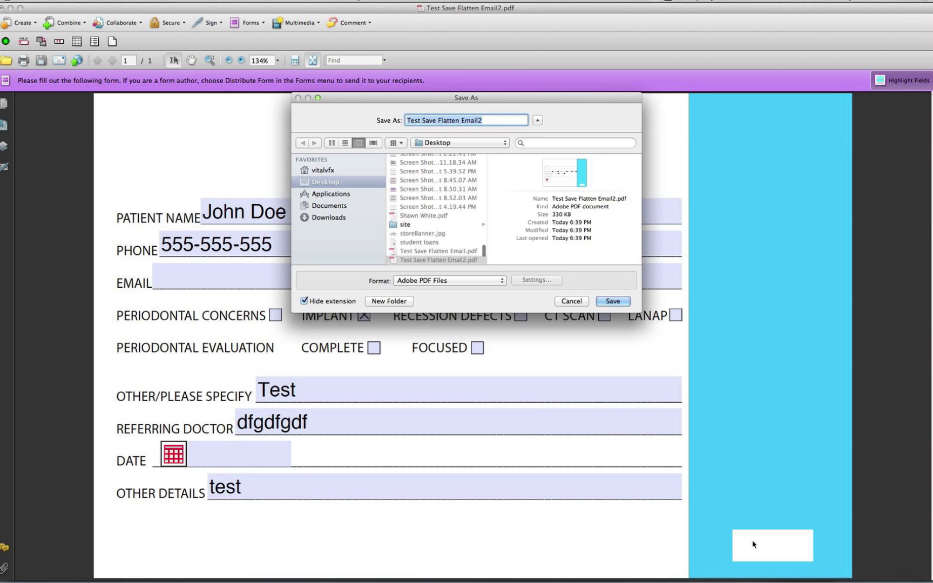
pyautogui.click(502, 122)
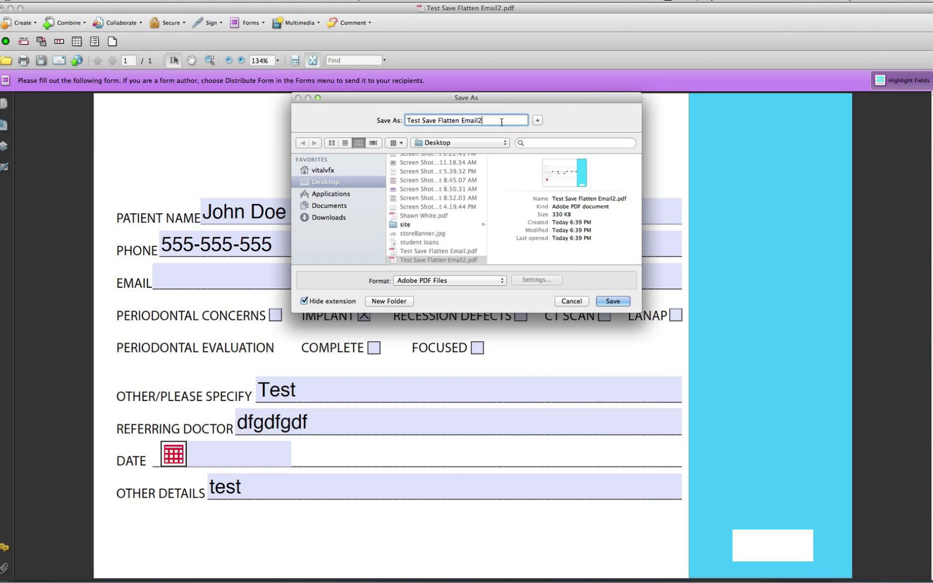
pyautogui.press('BackSpace')
pyautogui.write('3')
pyautogui.click(607, 302)
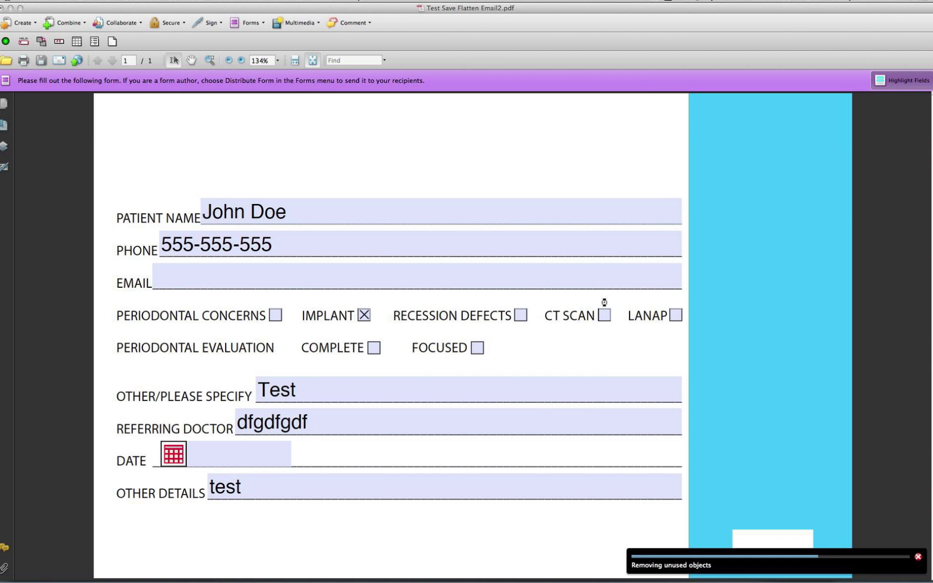